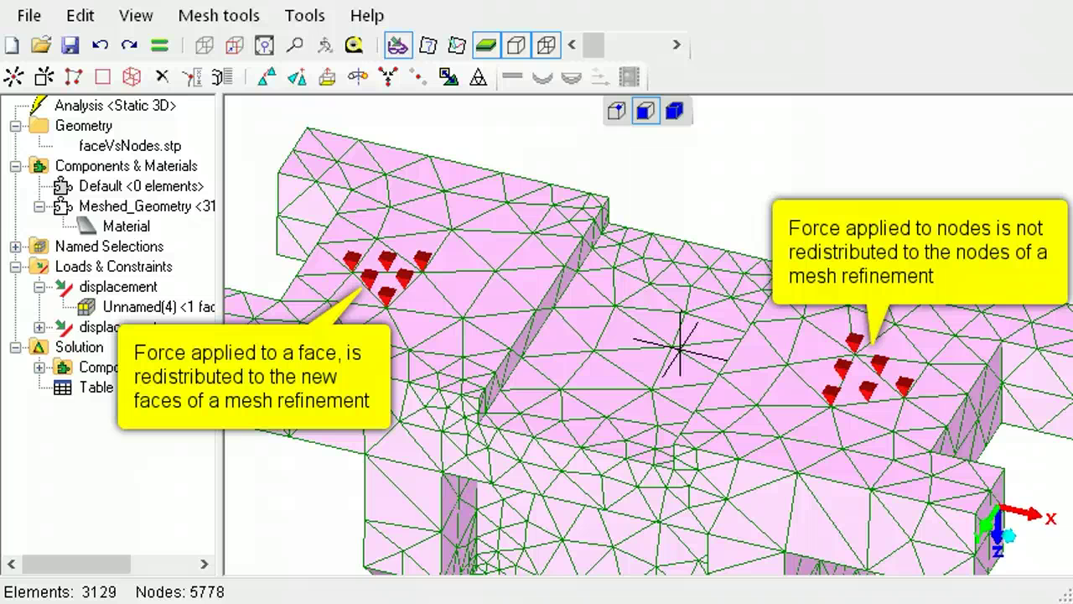
# - Refine the mesh from 3129 to 25032 elements and 39563 nodes
pyautogui.click(478, 78)
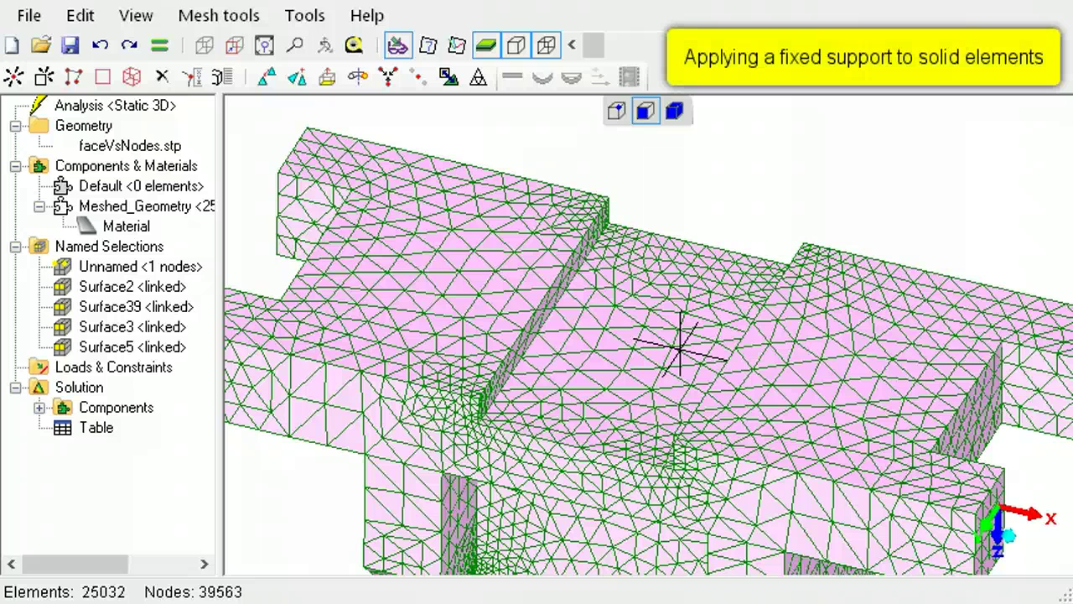
# - Select the Surface2 named selection and apply a new fixed support to its top faces
pyautogui.click(172, 286)
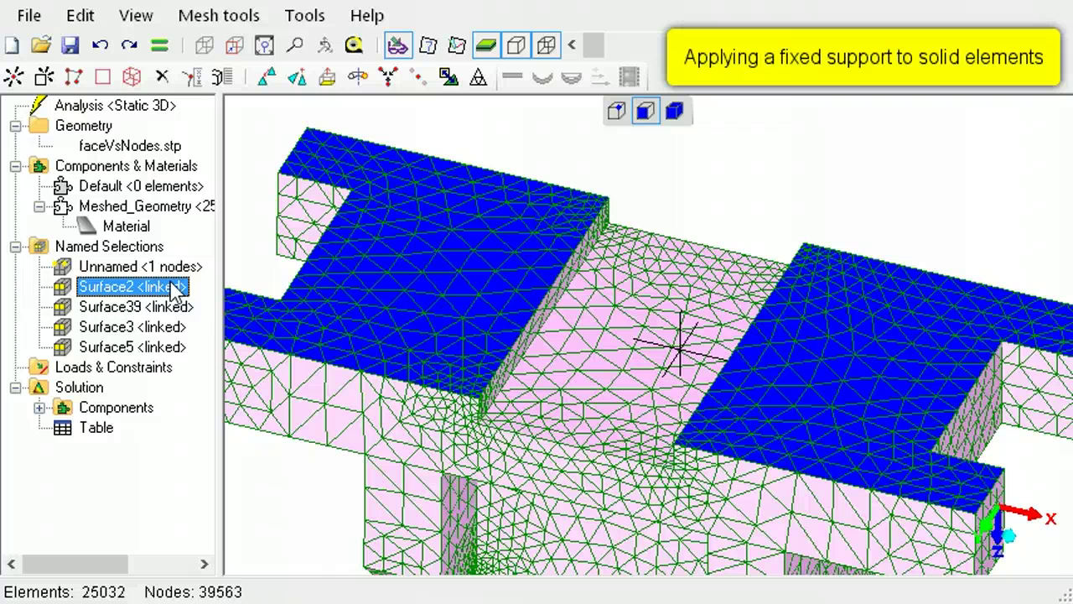
pyautogui.click(162, 367)
pyautogui.rightClick(163, 370)
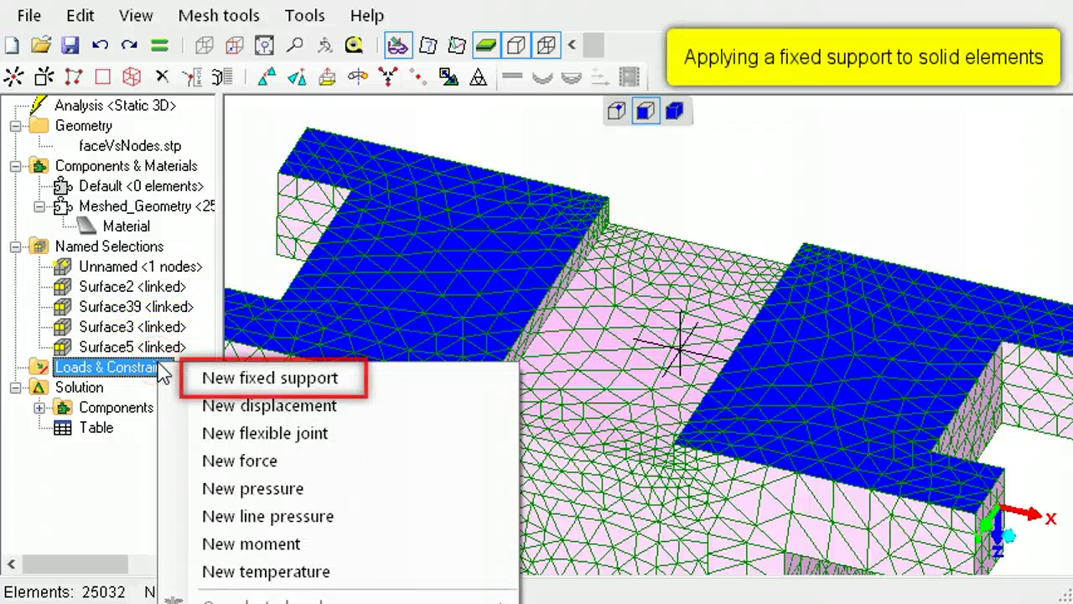
pyautogui.click(330, 387)
pyautogui.click(475, 338)
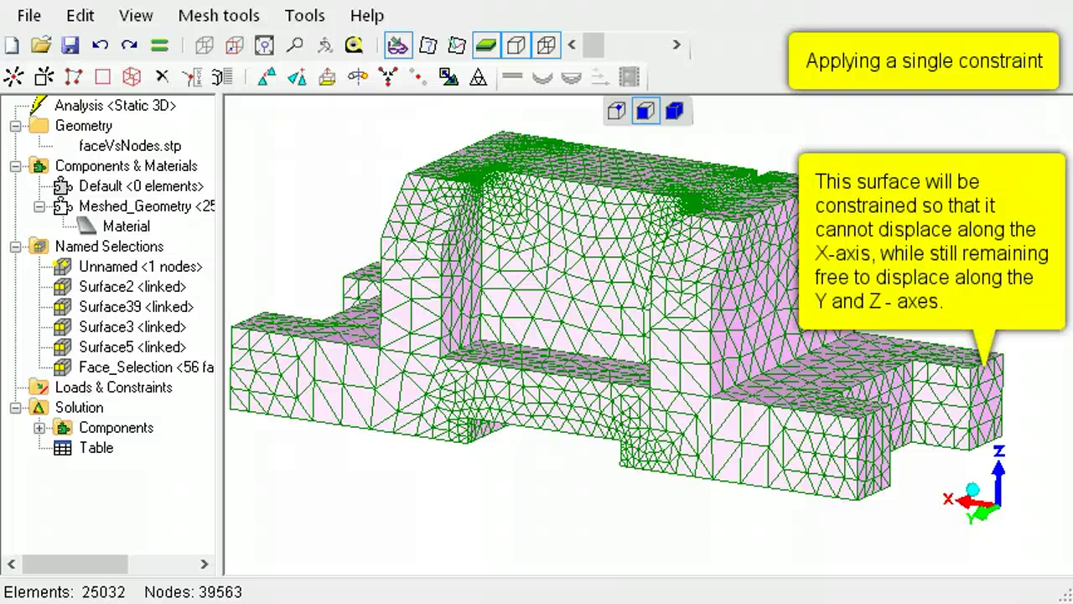
# - Add a displacement constraint of 0 along X to the two end faces in Face_Selection
pyautogui.click(172, 369)
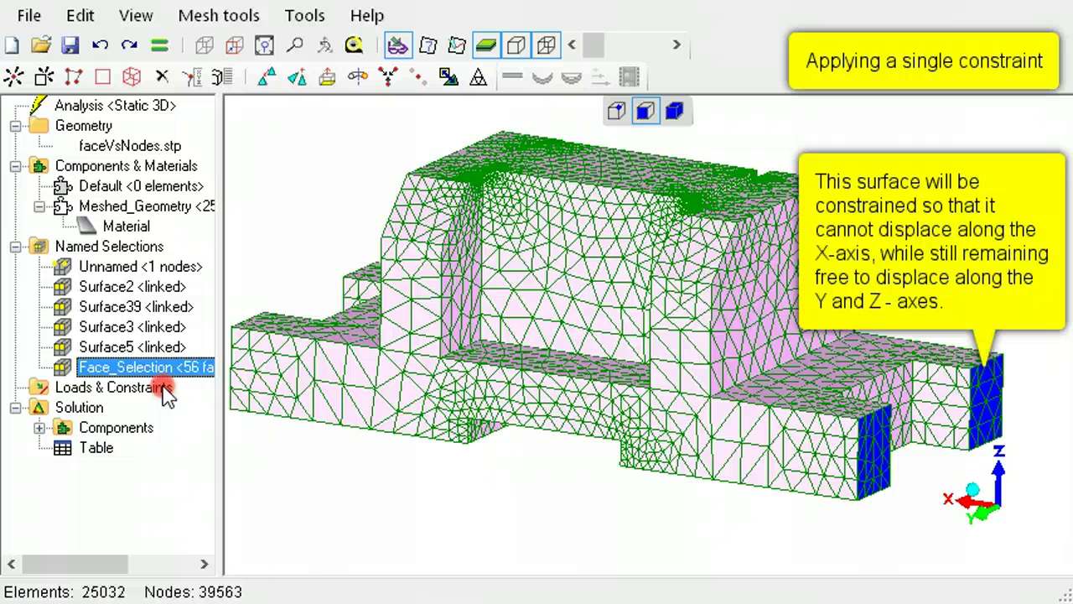
pyautogui.rightClick(163, 389)
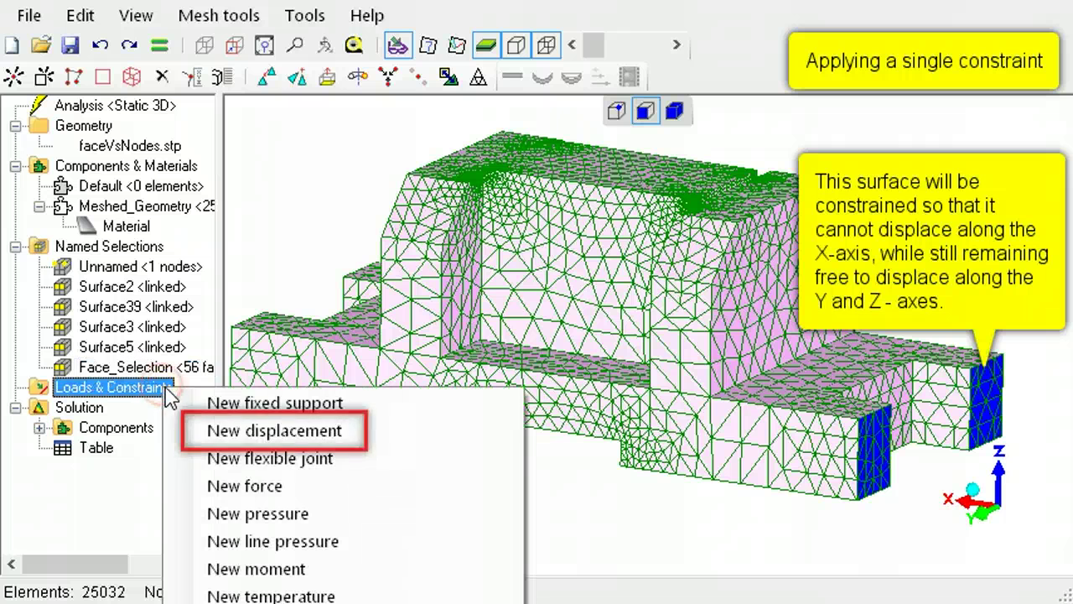
pyautogui.click(322, 433)
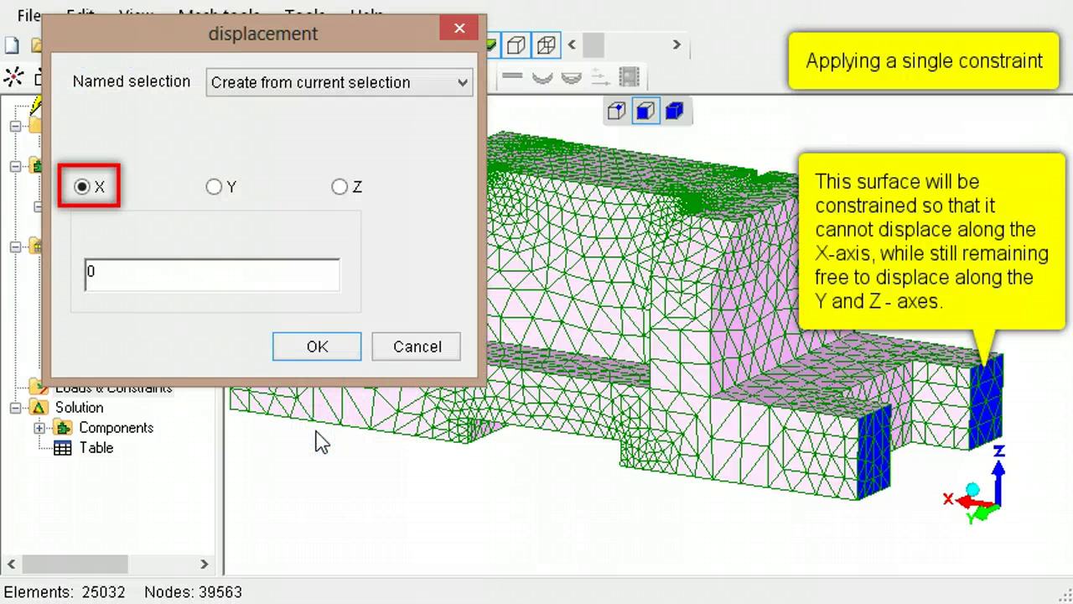
pyautogui.click(311, 352)
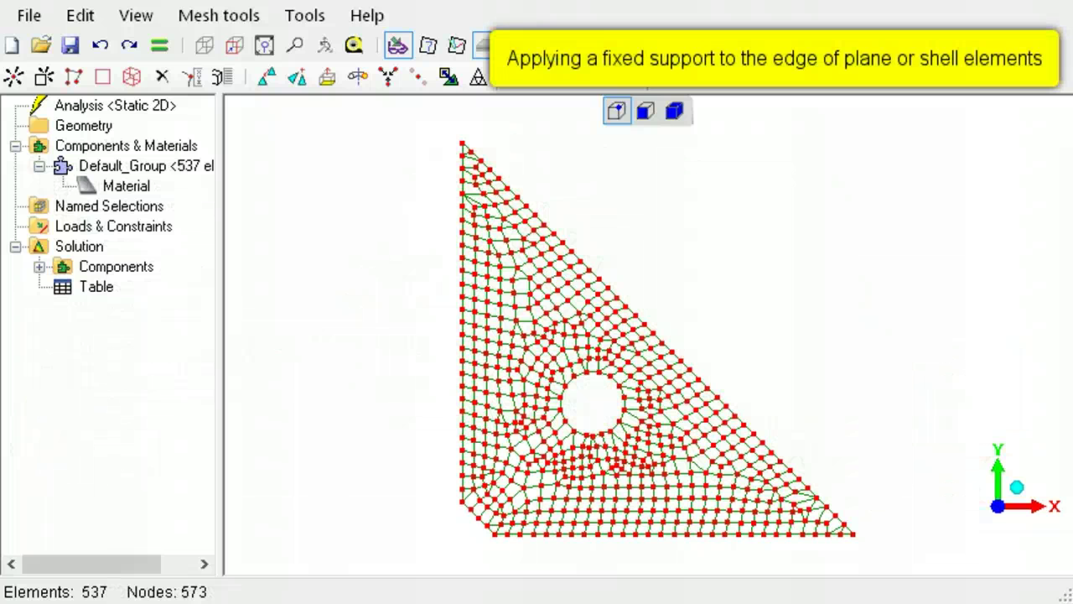
# - Box-select the triangular plate's left edge and give it a fixed support
pyautogui.moveTo(439, 132); pyautogui.dragTo(467, 527)
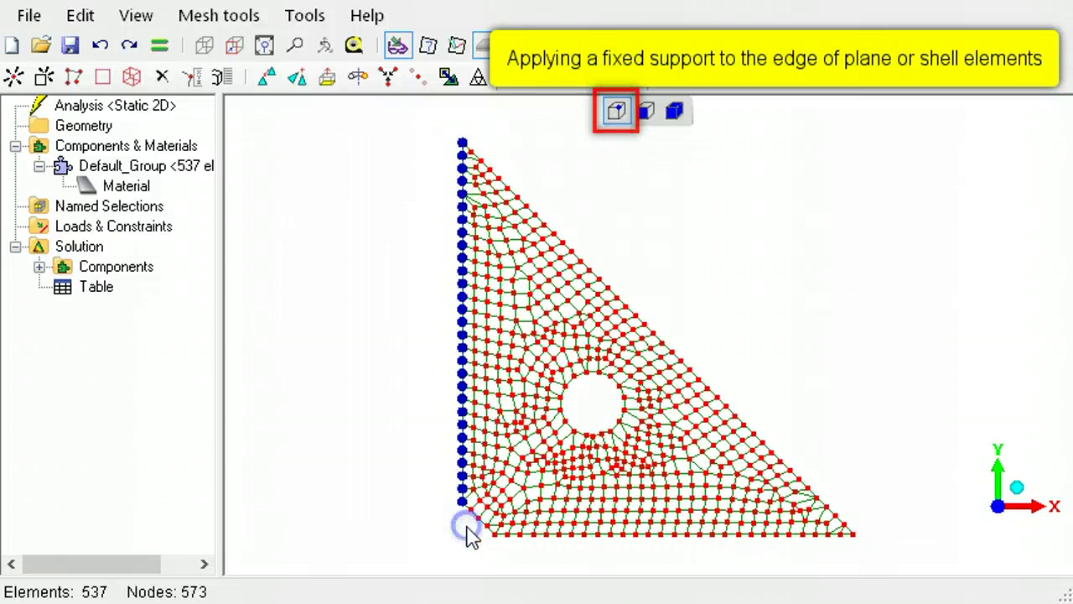
pyautogui.click(646, 114)
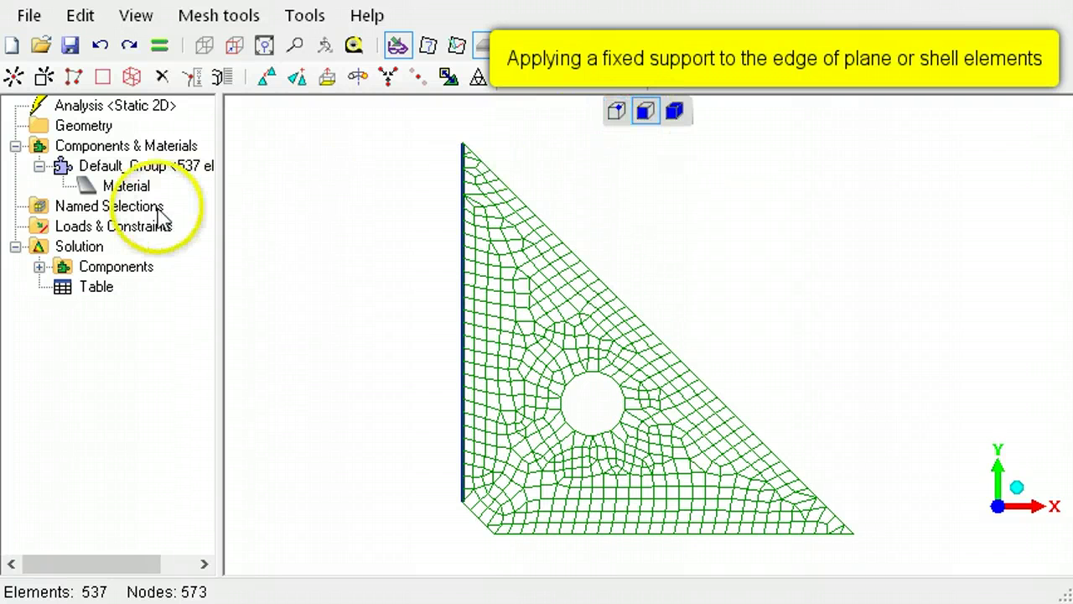
pyautogui.rightClick(144, 234)
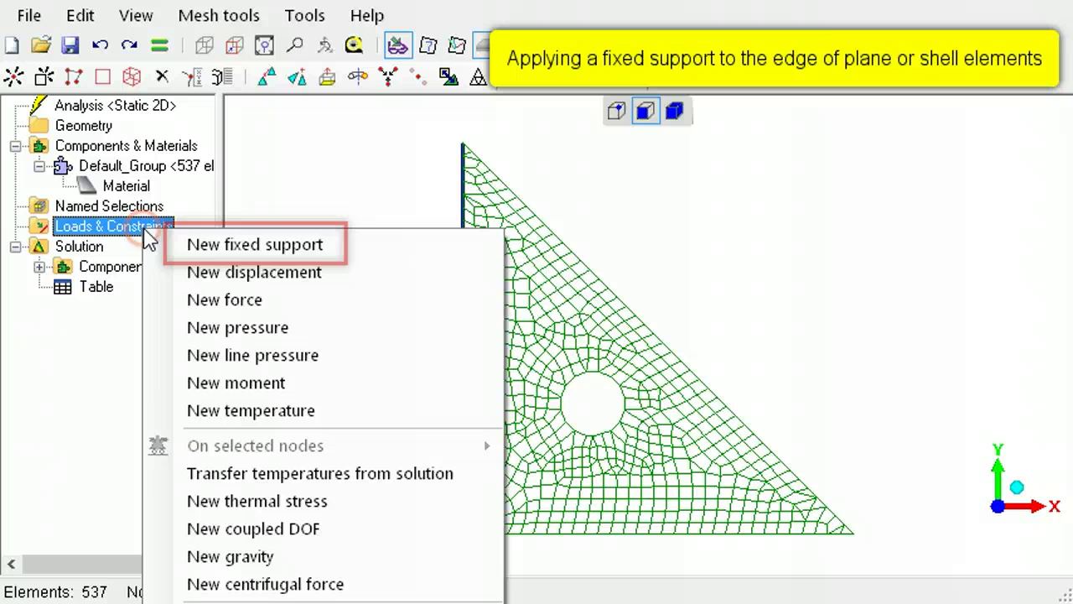
pyautogui.click(285, 245)
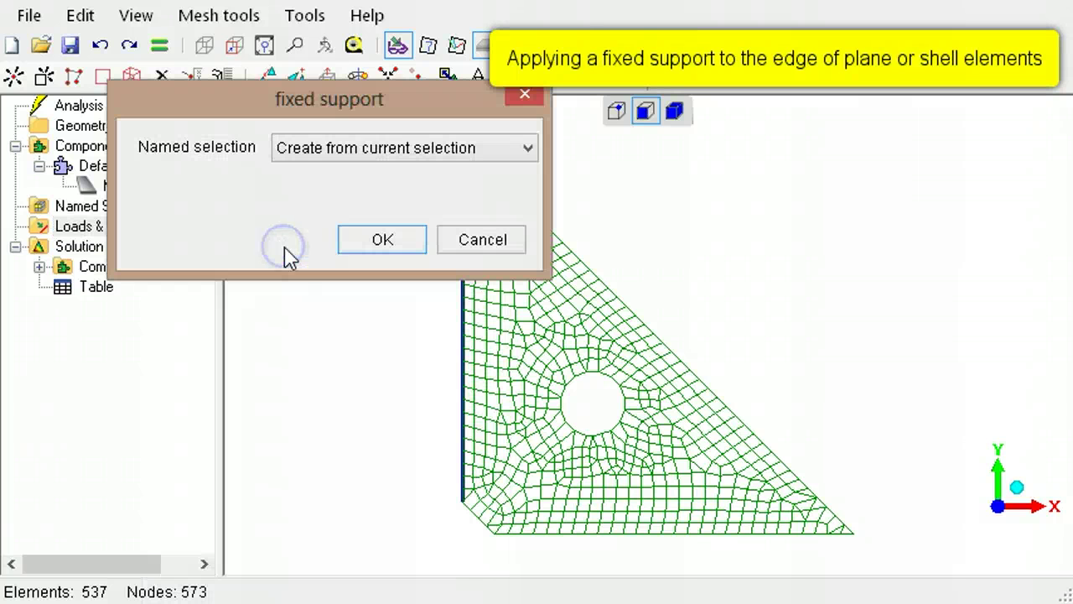
pyautogui.click(387, 245)
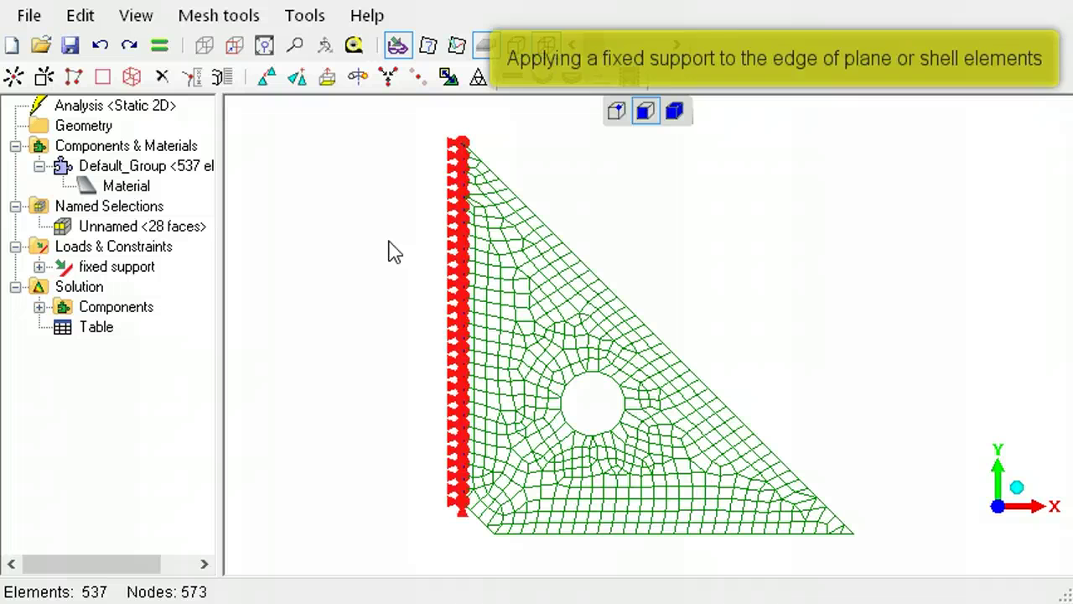
# - Box-select the plate's bottom edge and constrain its Y displacement to 0
pyautogui.click(616, 111)
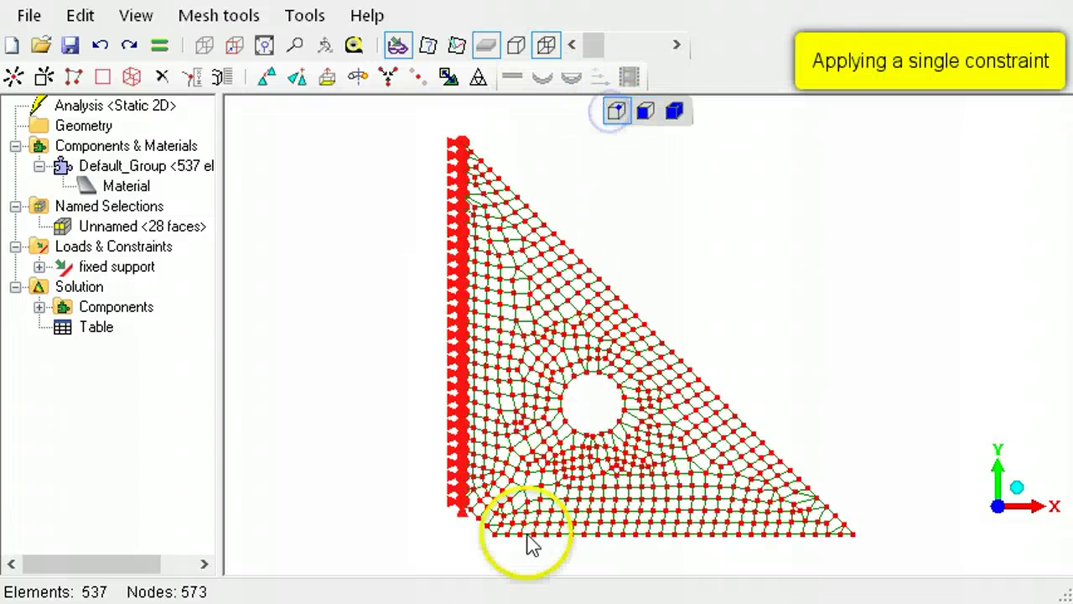
pyautogui.moveTo(479, 528); pyautogui.dragTo(859, 577)
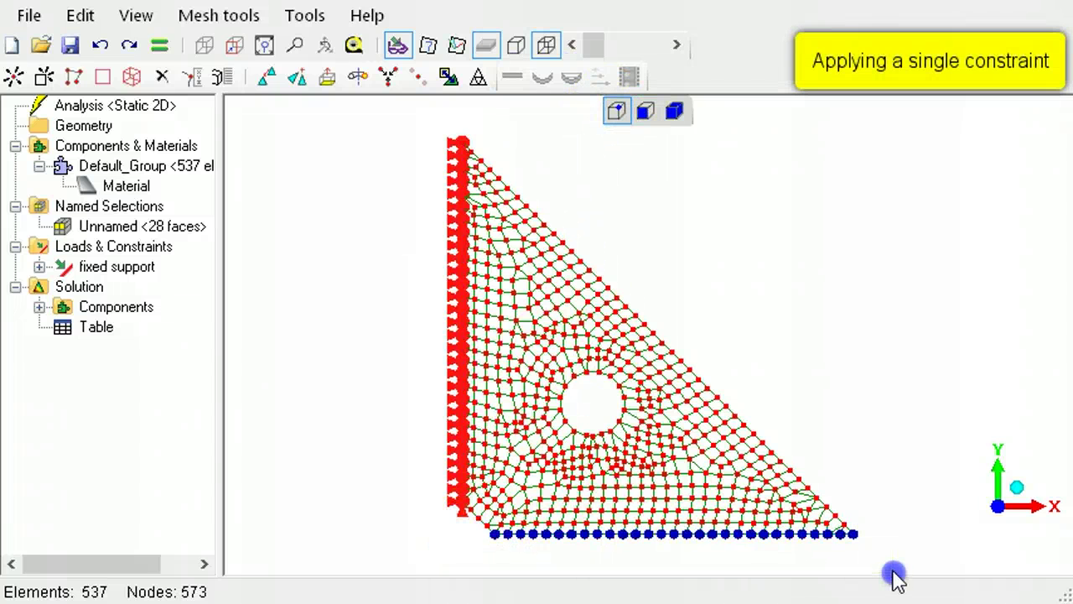
pyautogui.click(645, 112)
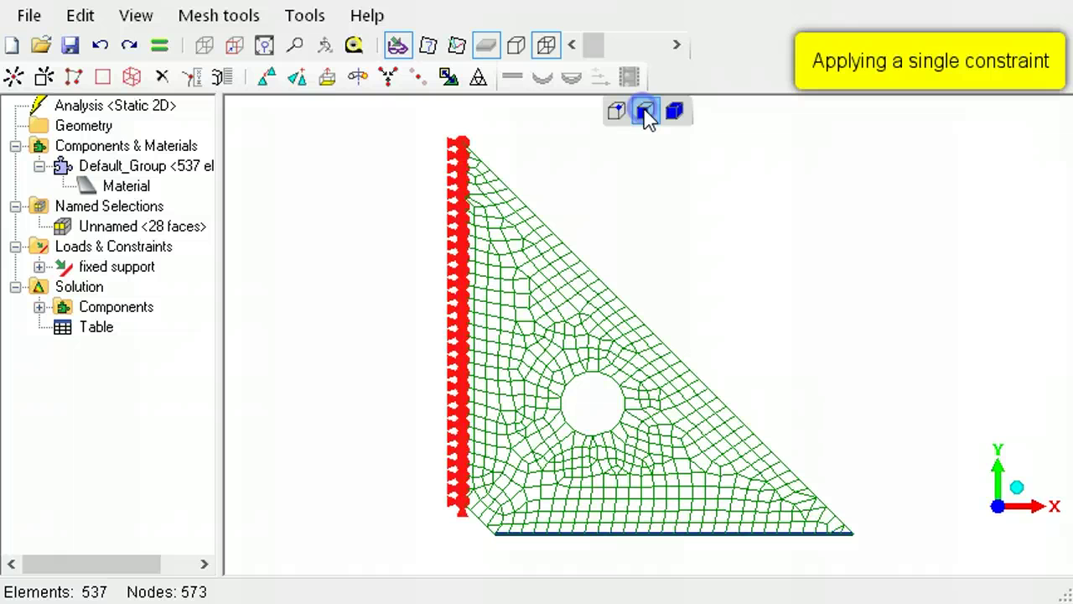
pyautogui.rightClick(144, 248)
pyautogui.click(336, 290)
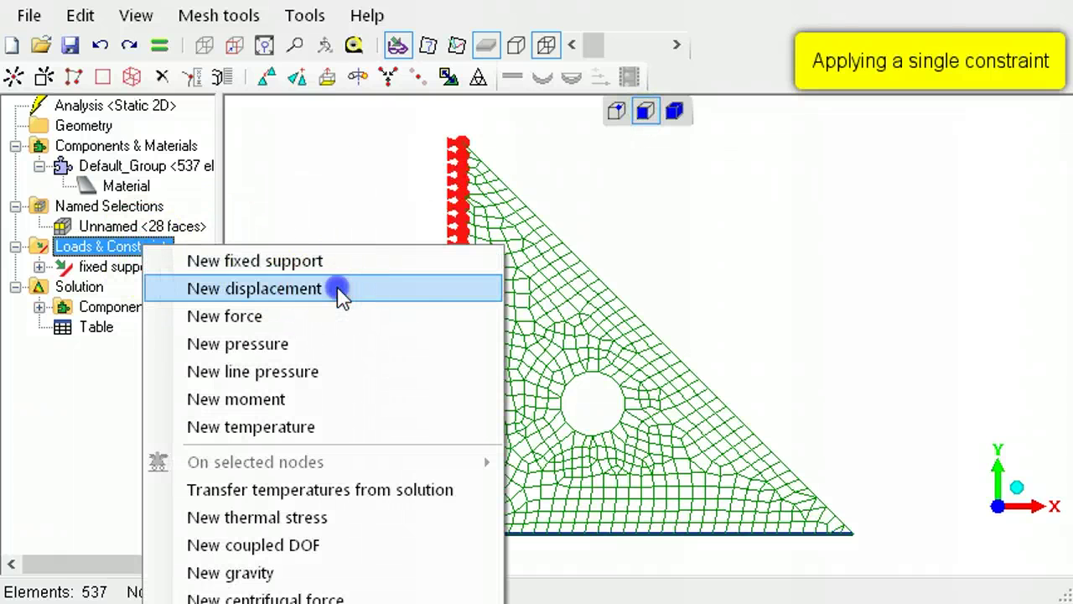
pyautogui.click(313, 285)
pyautogui.click(413, 443)
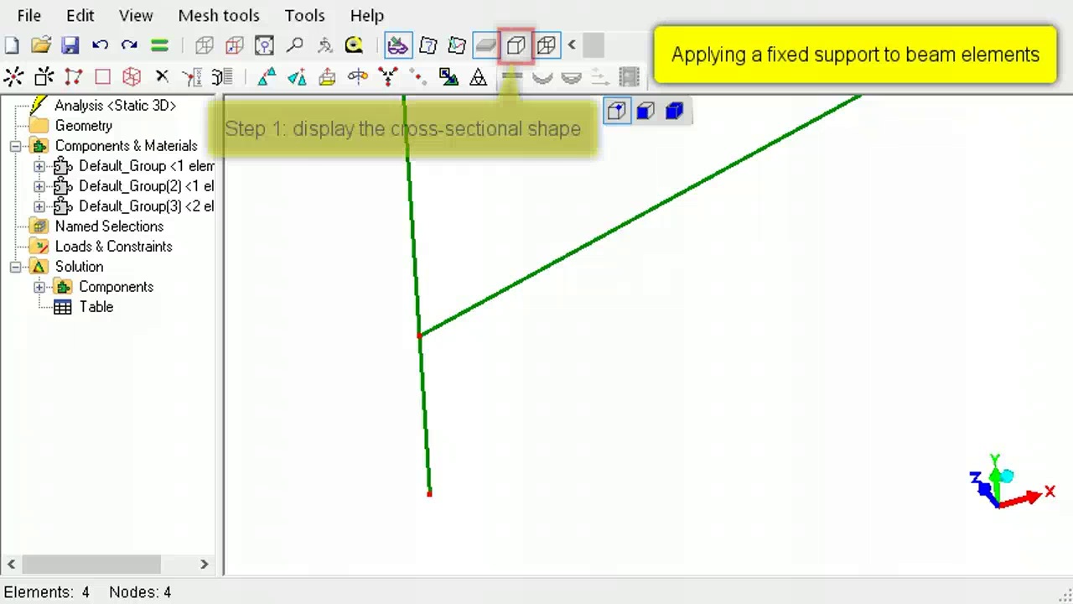
# - Show beam cross-sections, then fix the vertical beam's bottom end face with a fixed support
pyautogui.click(522, 51)
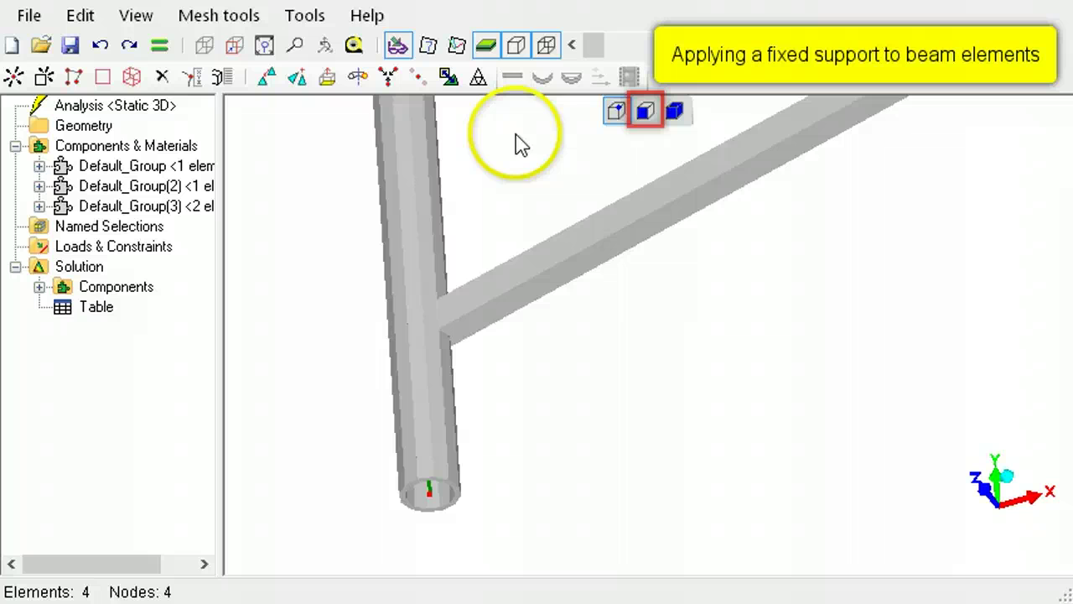
pyautogui.click(645, 118)
pyautogui.click(456, 496)
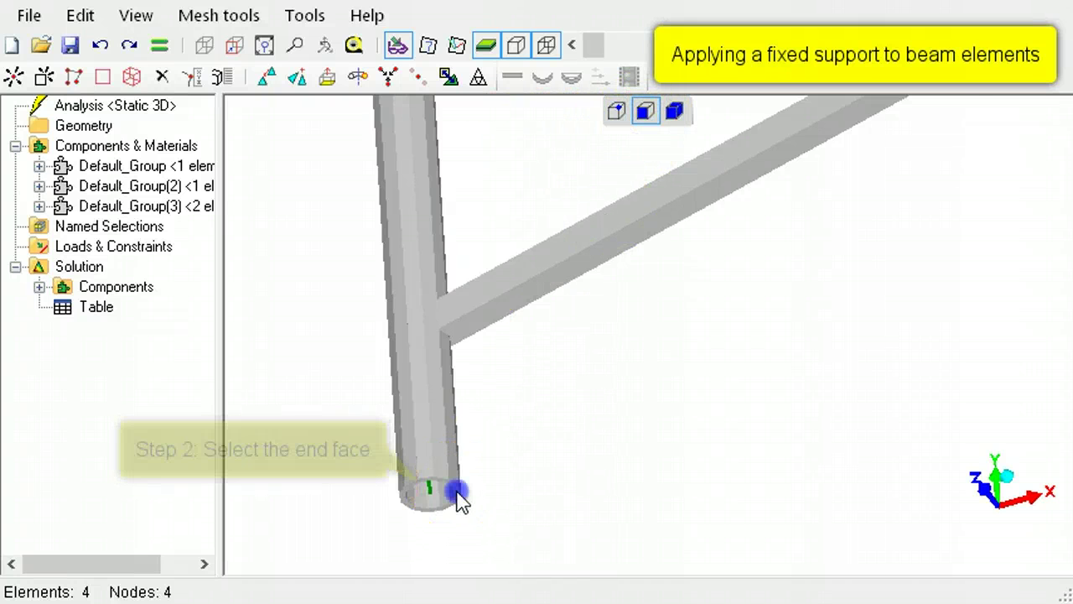
pyautogui.rightClick(154, 250)
pyautogui.click(242, 261)
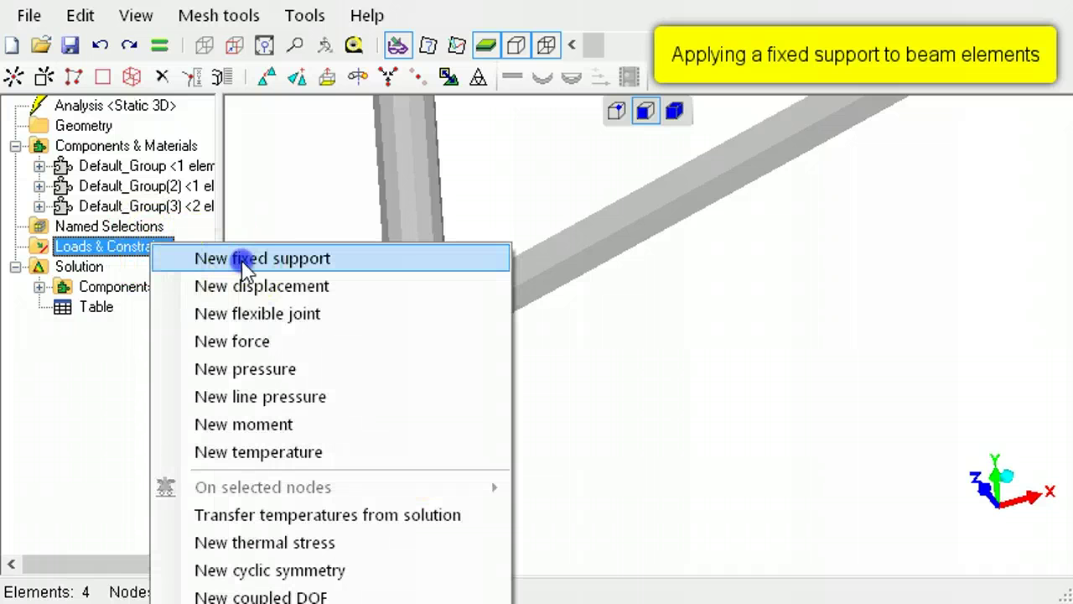
pyautogui.click(465, 305)
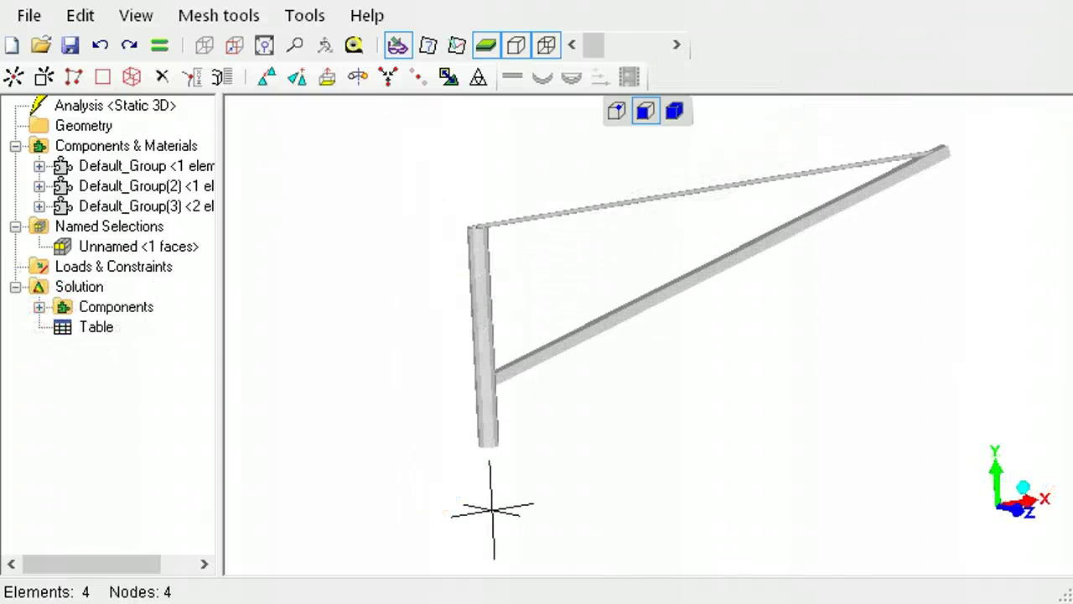
# - Show beams as lines, then constrain the vertical beam's bottom node to zero Y displacement
pyautogui.click(516, 44)
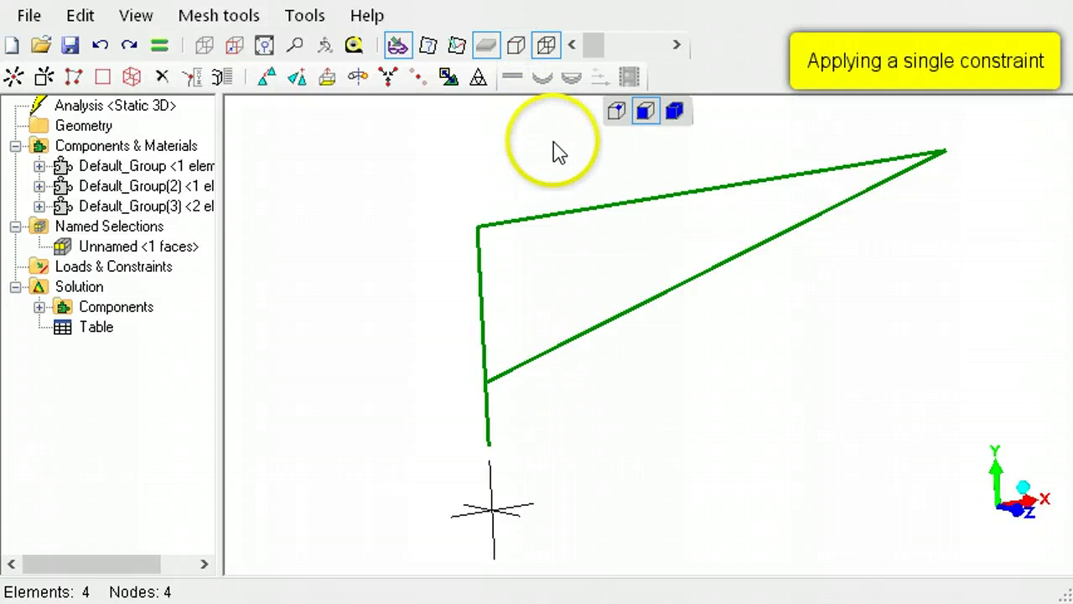
pyautogui.click(617, 116)
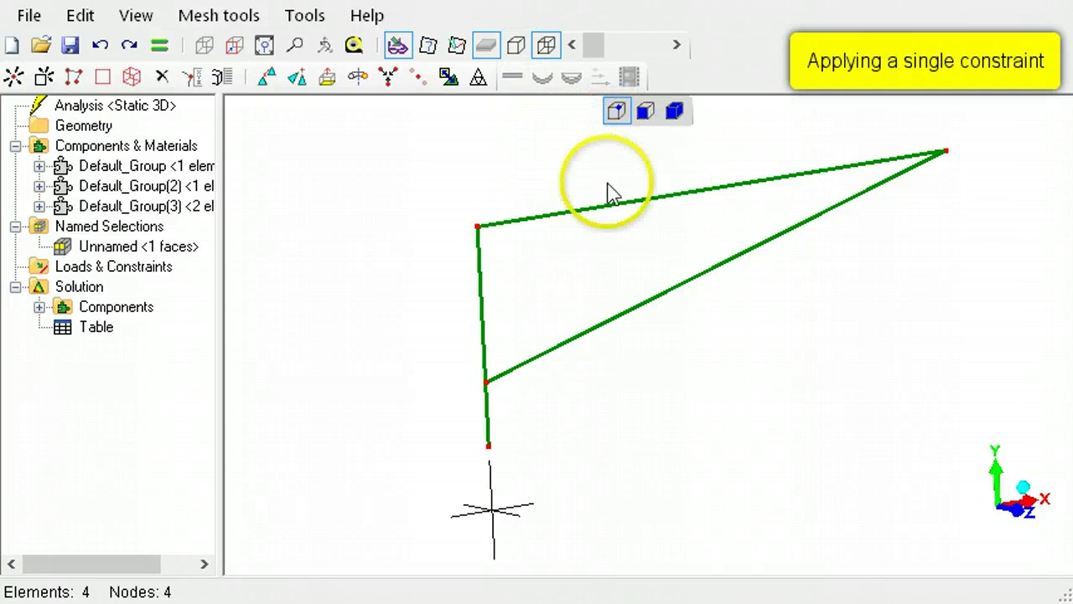
pyautogui.moveTo(477, 437); pyautogui.dragTo(503, 462)
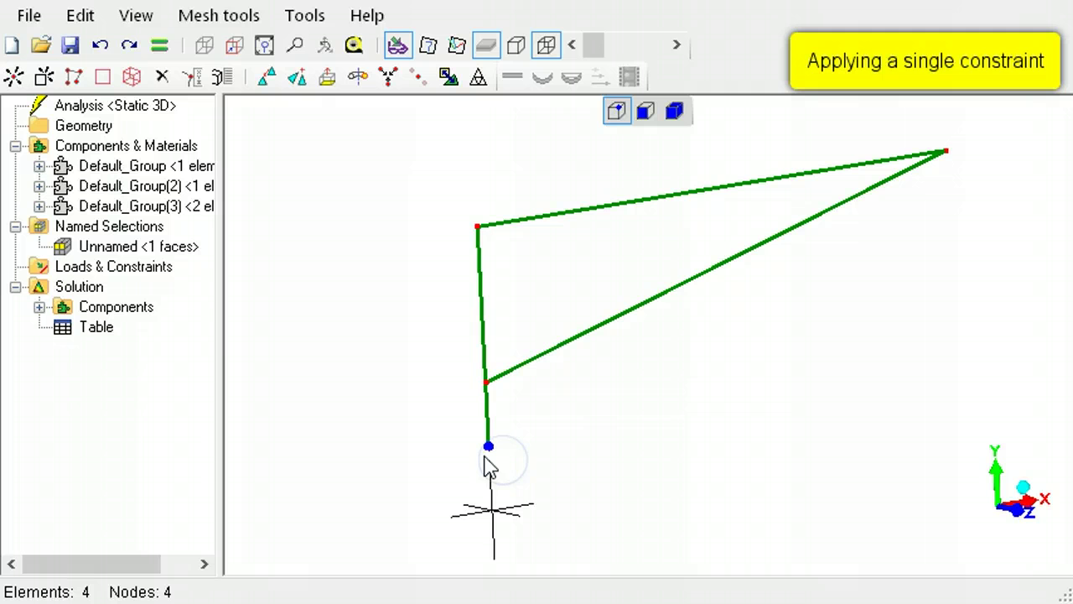
pyautogui.rightClick(145, 270)
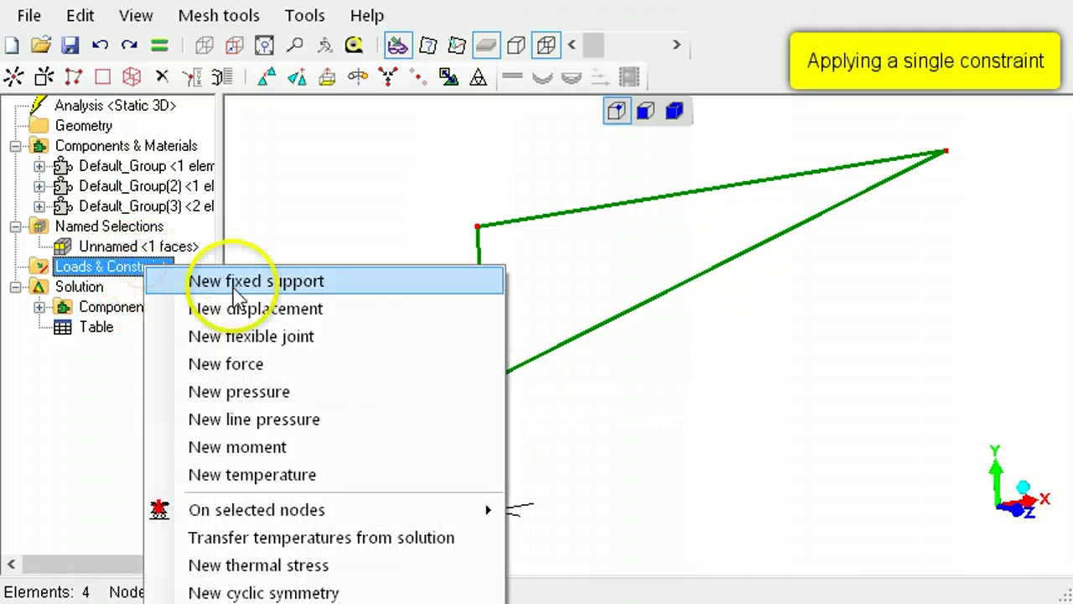
pyautogui.click(271, 305)
pyautogui.click(377, 351)
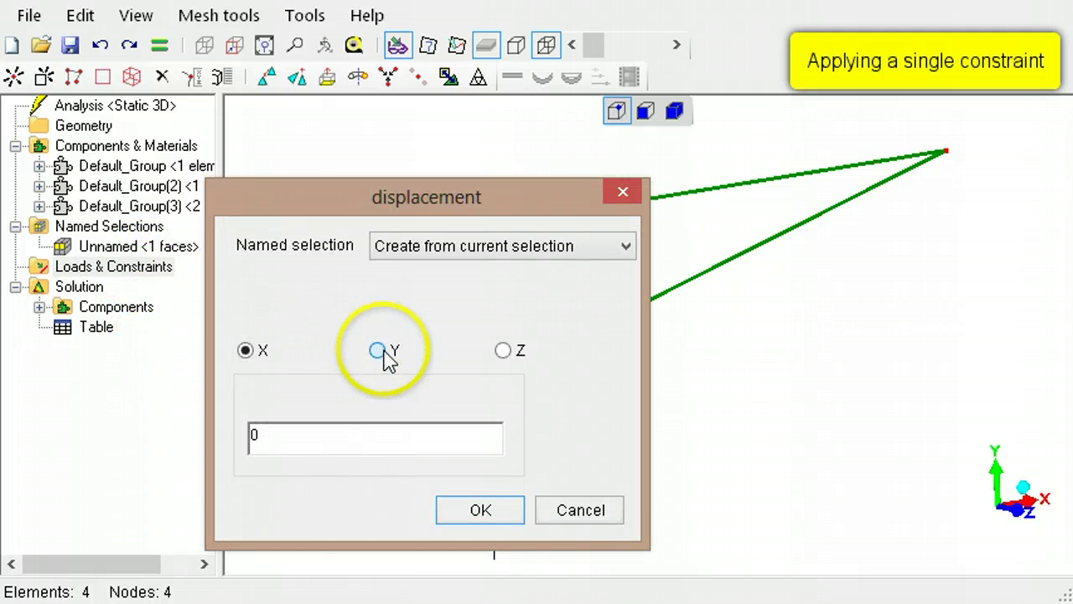
pyautogui.click(480, 509)
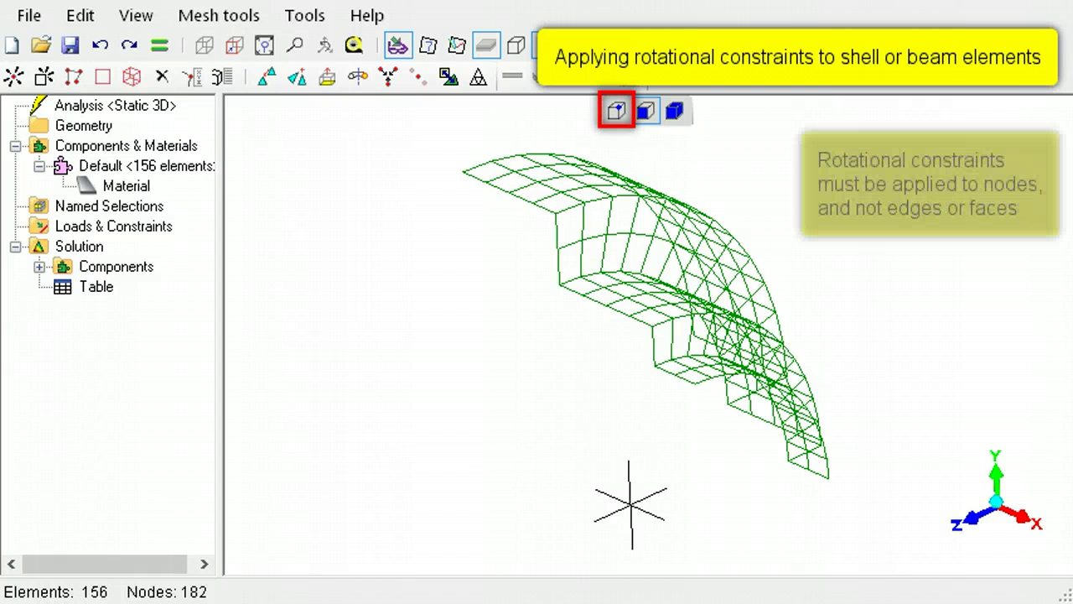
# - Looking along the X axis, box-select the 14 nodes on the curved shell's straight edge
pyautogui.click(617, 110)
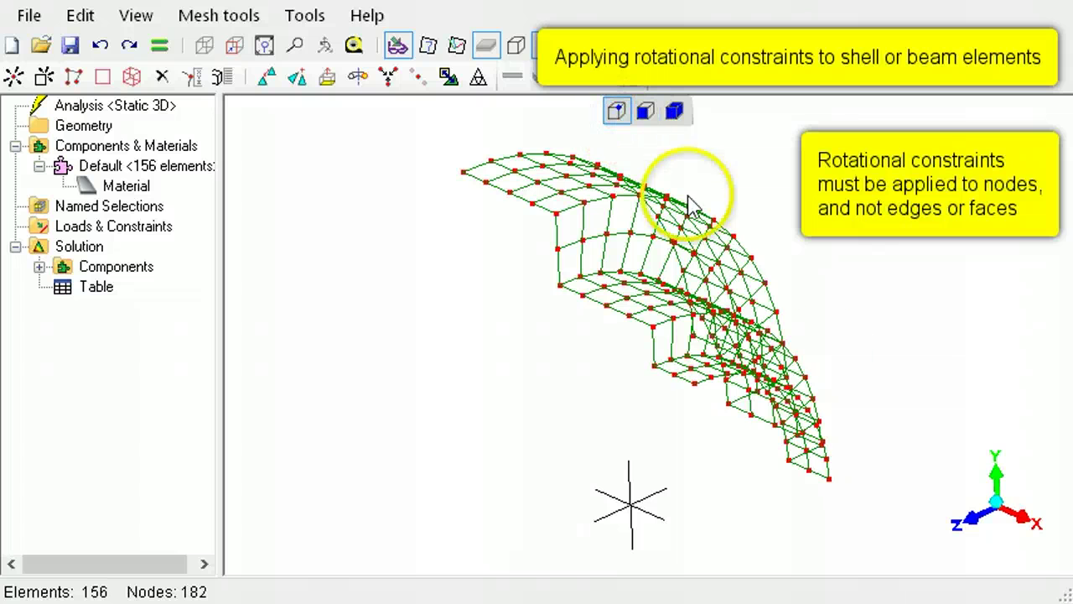
pyautogui.click(1023, 515)
pyautogui.moveTo(490, 135); pyautogui.dragTo(558, 310)
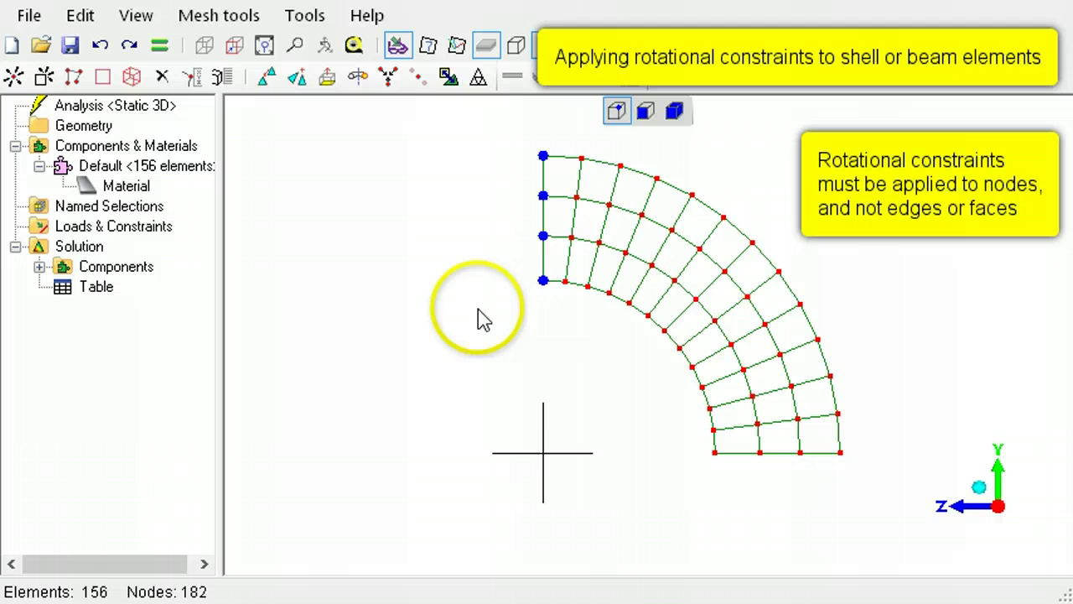
pyautogui.moveTo(479, 316); pyautogui.dragTo(527, 318, button='right')
# - Apply a rotx constraint of 0 to the selected edge nodes and inspect the markers
pyautogui.rightClick(118, 238)
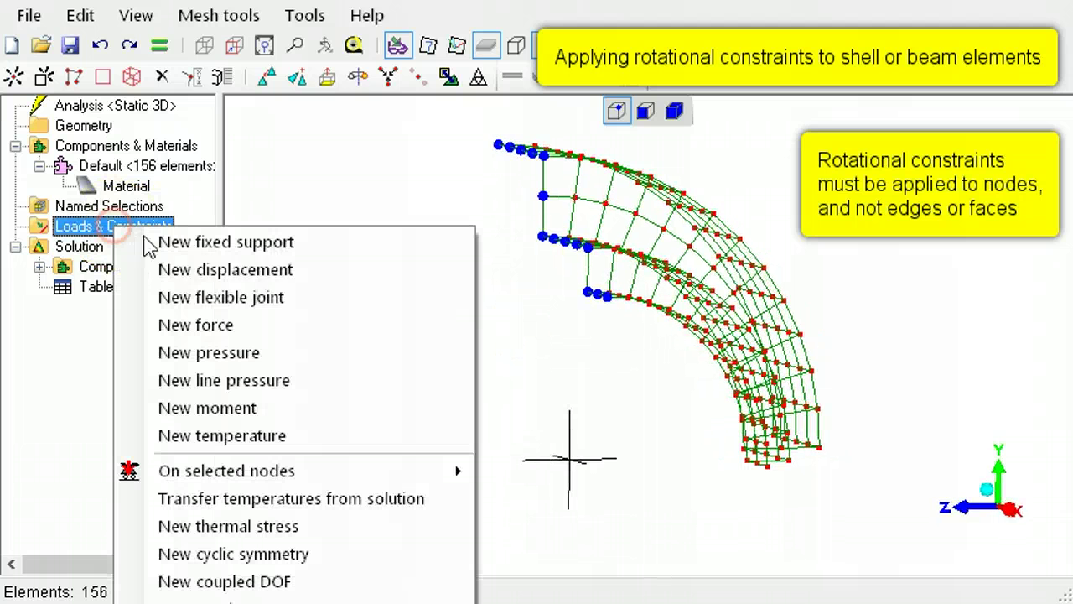
pyautogui.moveTo(390, 483)
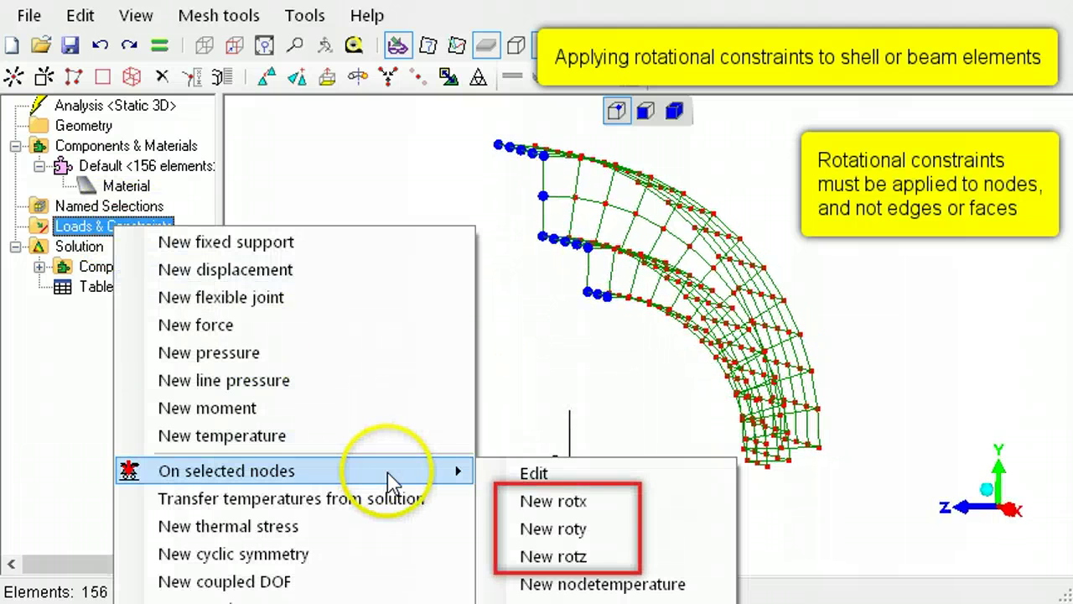
pyautogui.click(618, 502)
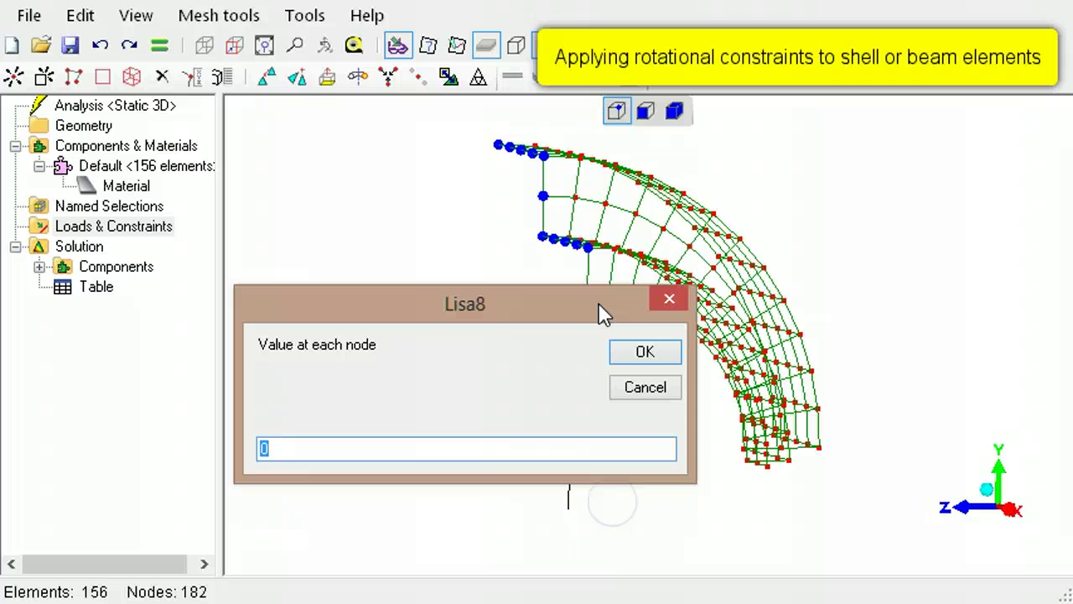
pyautogui.click(648, 356)
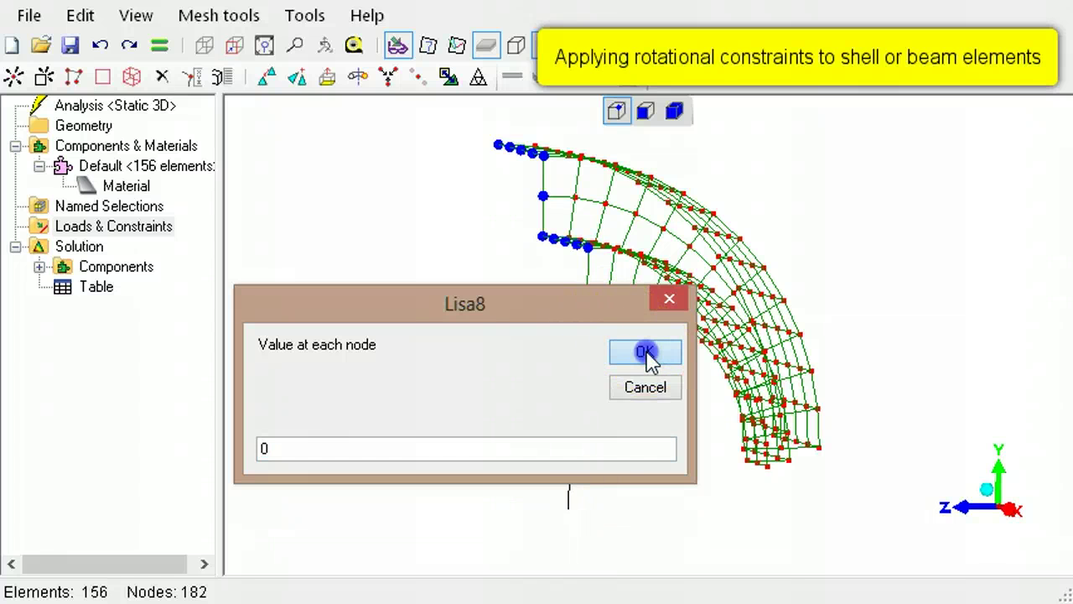
pyautogui.moveTo(664, 390); pyautogui.dragTo(673, 419)
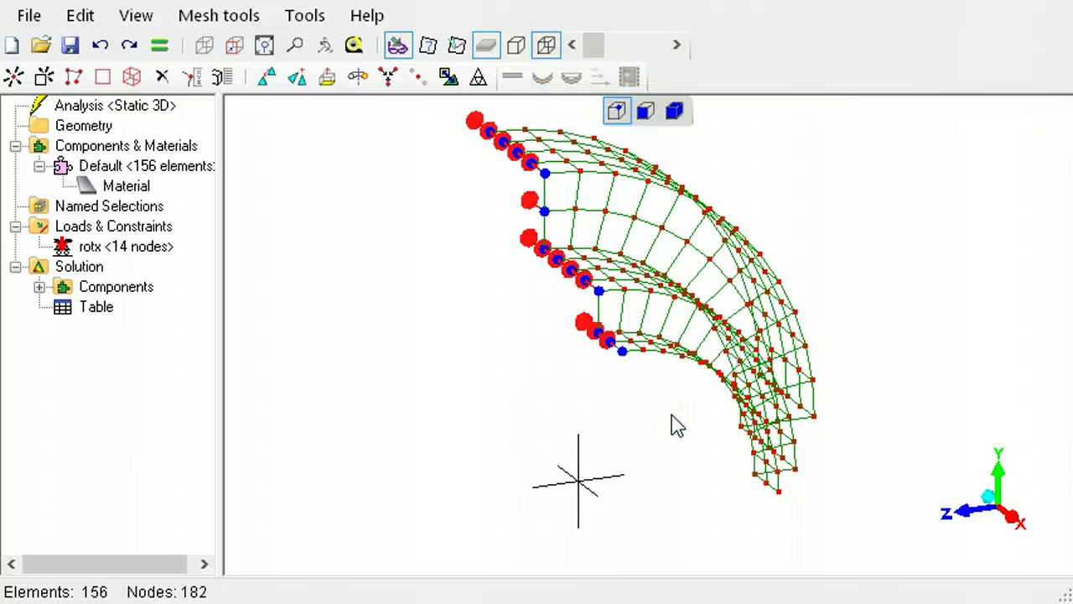